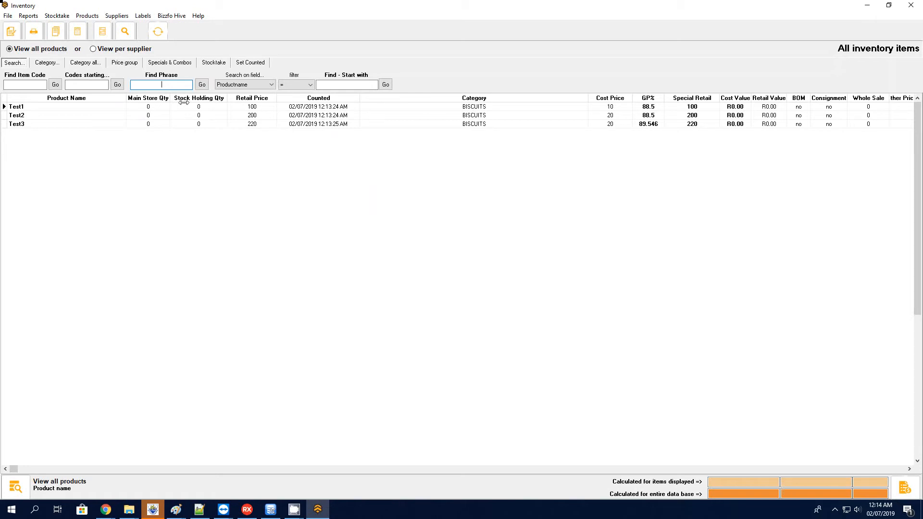
# - Review the stock-by-location details of Test1, Test2 and Test3 in the inventory list, and close the inventory
pyautogui.click(212, 106)
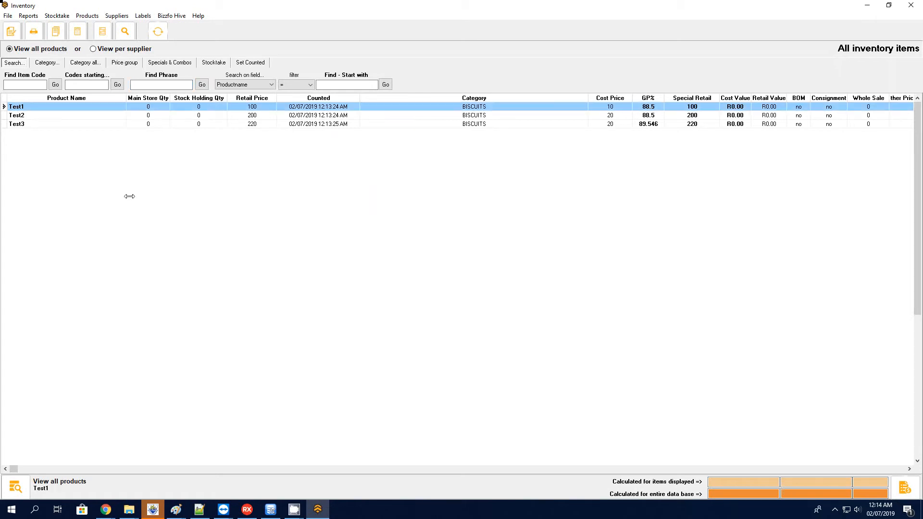
pyautogui.click(16, 486)
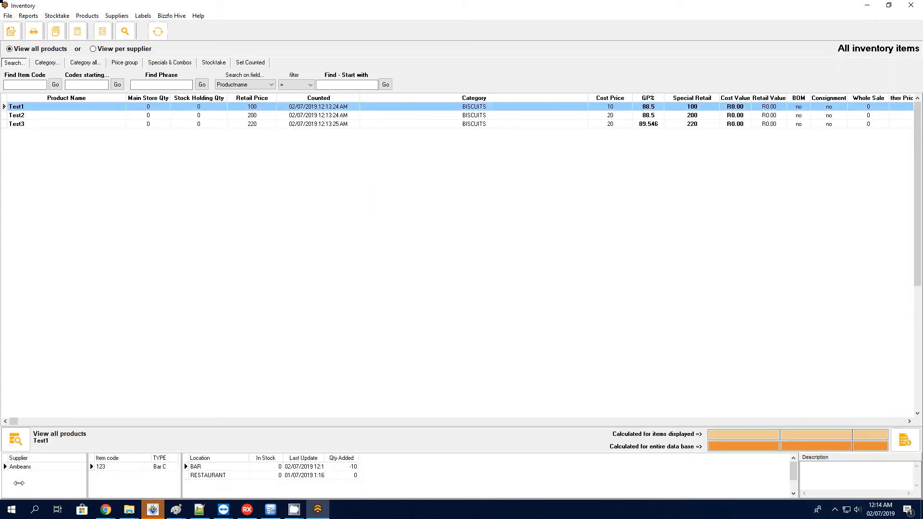
pyautogui.click(213, 475)
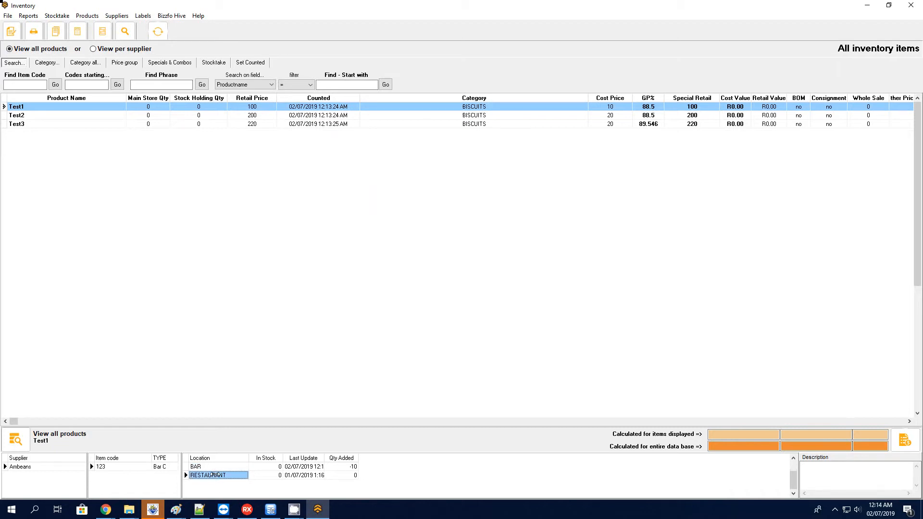
pyautogui.click(187, 116)
pyautogui.click(213, 466)
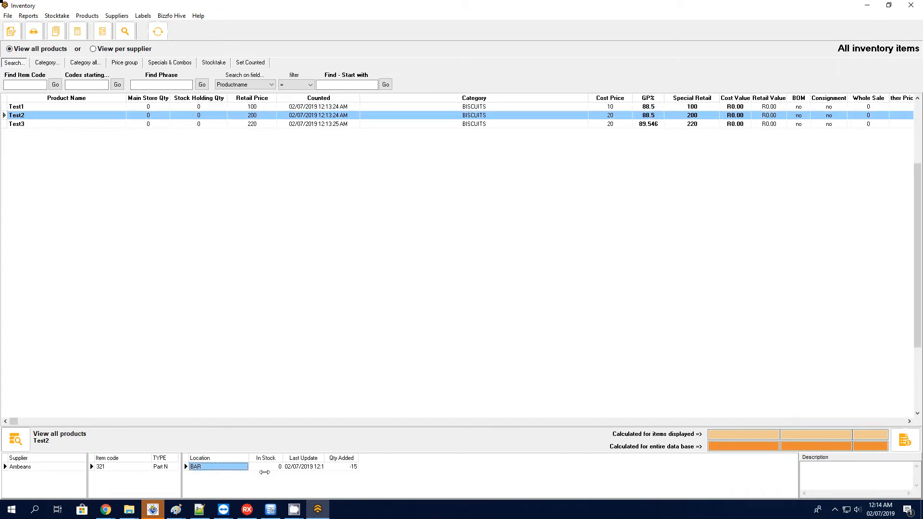
pyautogui.click(190, 124)
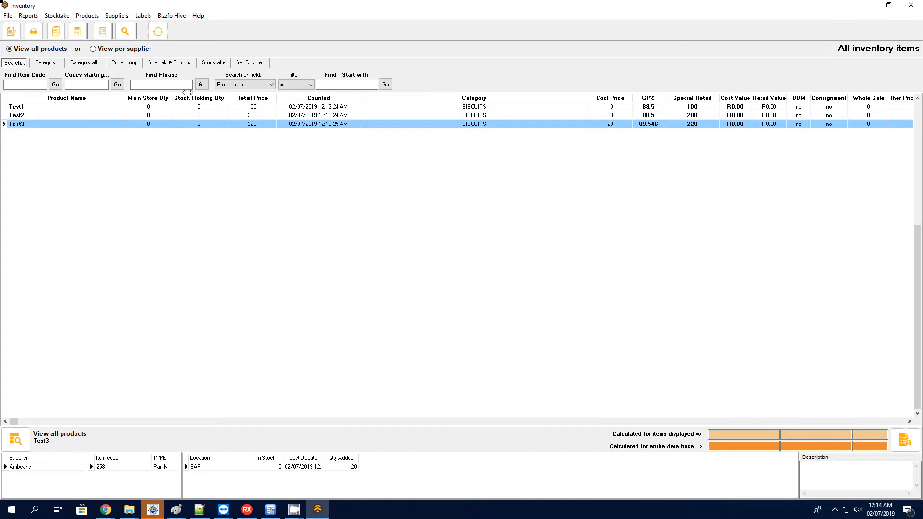
pyautogui.click(205, 105)
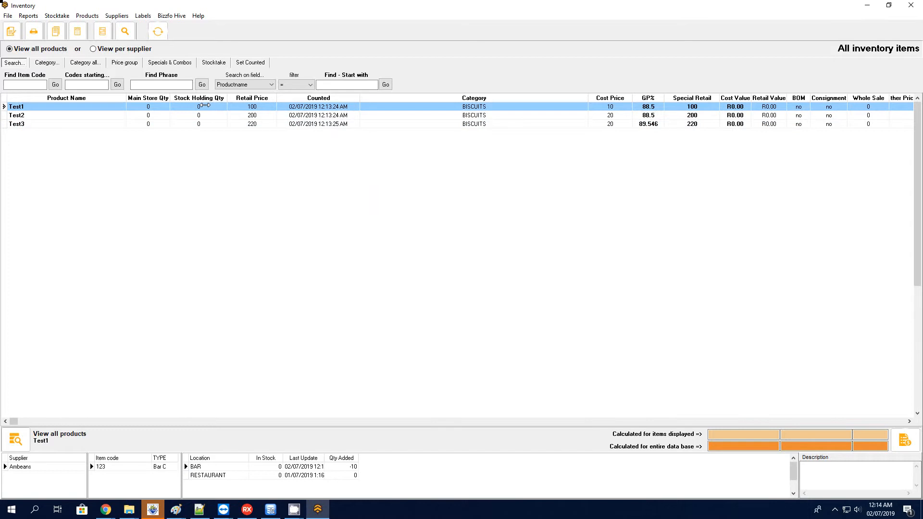
pyautogui.click(917, 2)
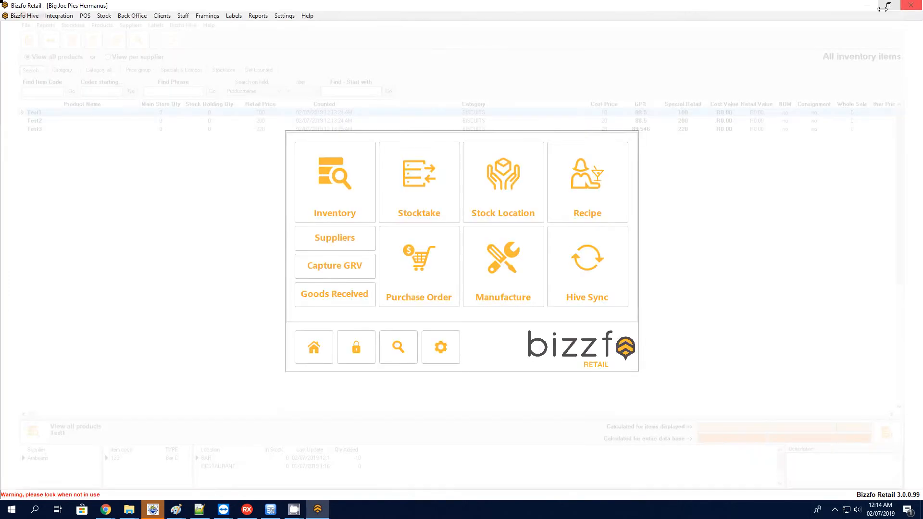
# - View the available stock locations and the location quantities for Test1, and exit the product location window
pyautogui.click(308, 348)
pyautogui.click(419, 185)
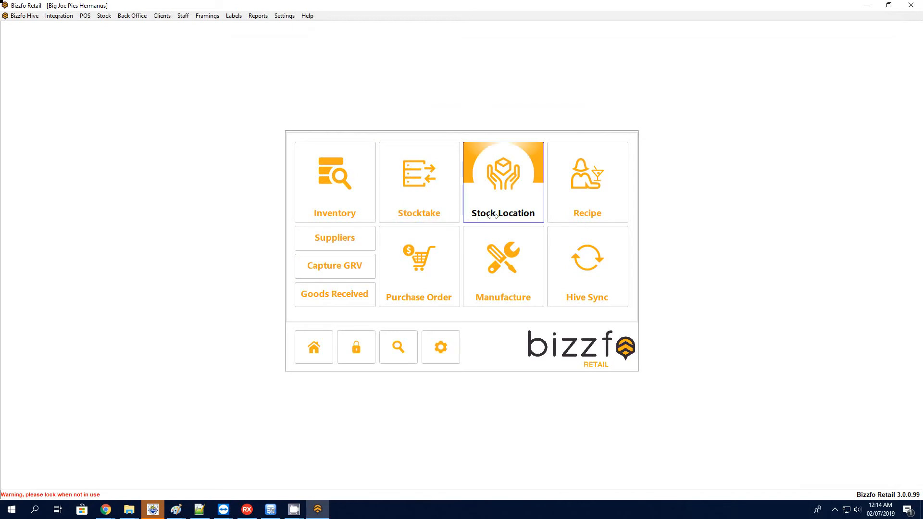
pyautogui.click(513, 201)
pyautogui.click(274, 153)
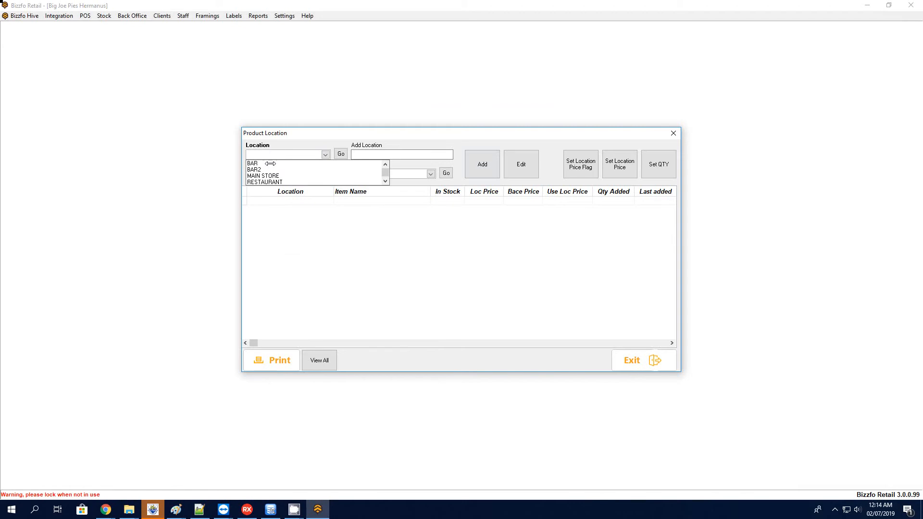
pyautogui.click(293, 154)
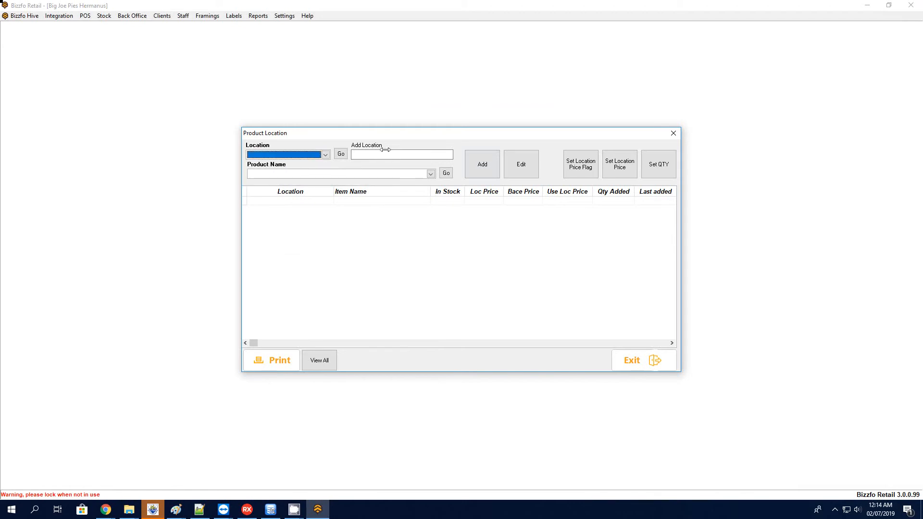
pyautogui.click(392, 153)
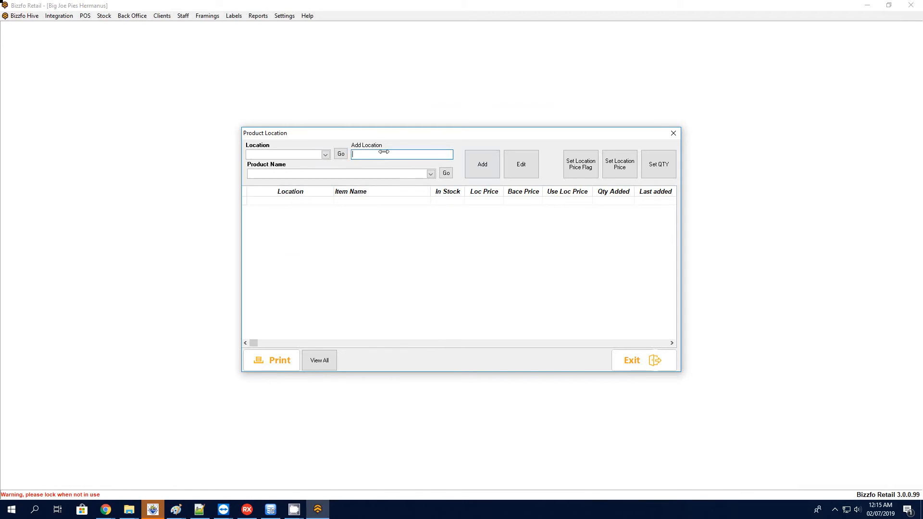
pyautogui.click(284, 174)
pyautogui.click(271, 183)
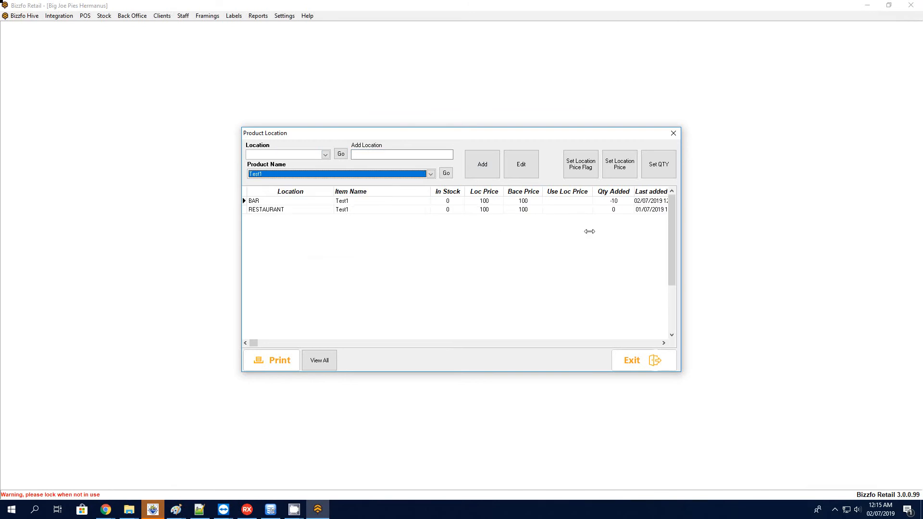
pyautogui.click(642, 360)
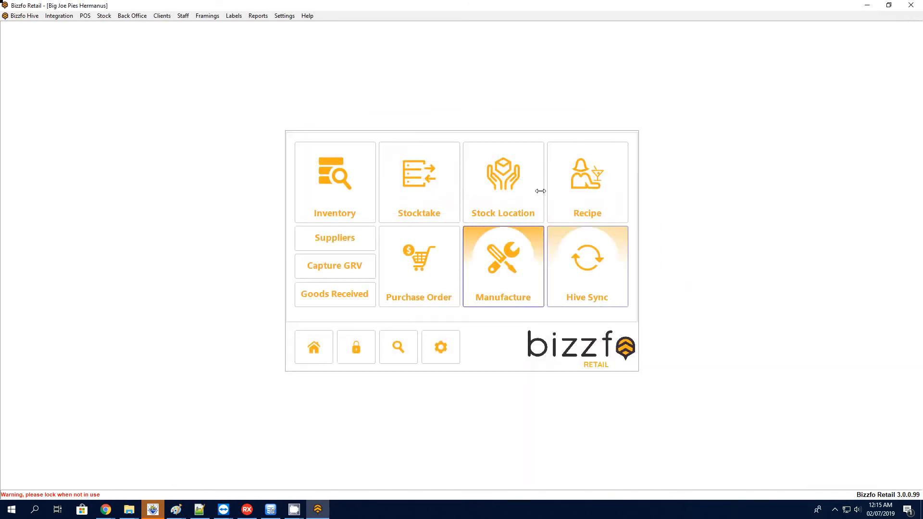
# - Start a new goods received voucher from Local Super Market with invoice number Loc125
pyautogui.click(313, 347)
pyautogui.click(427, 195)
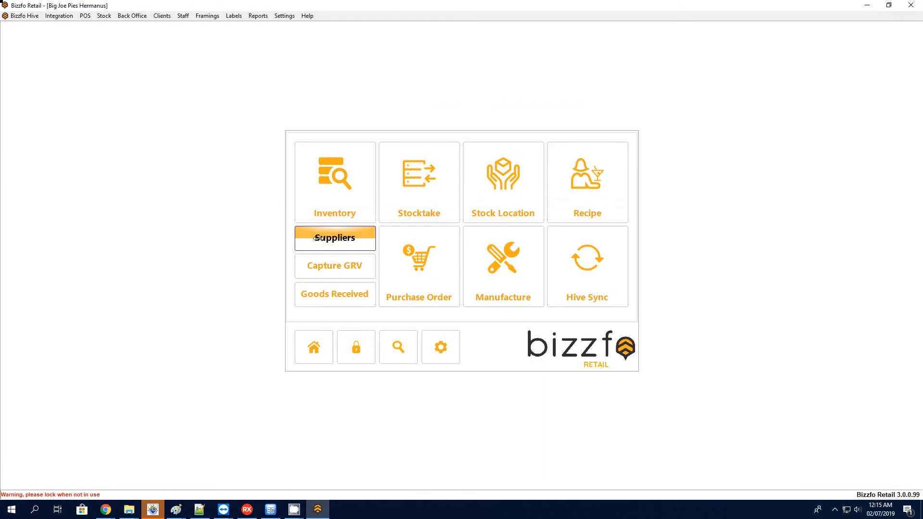
pyautogui.click(330, 265)
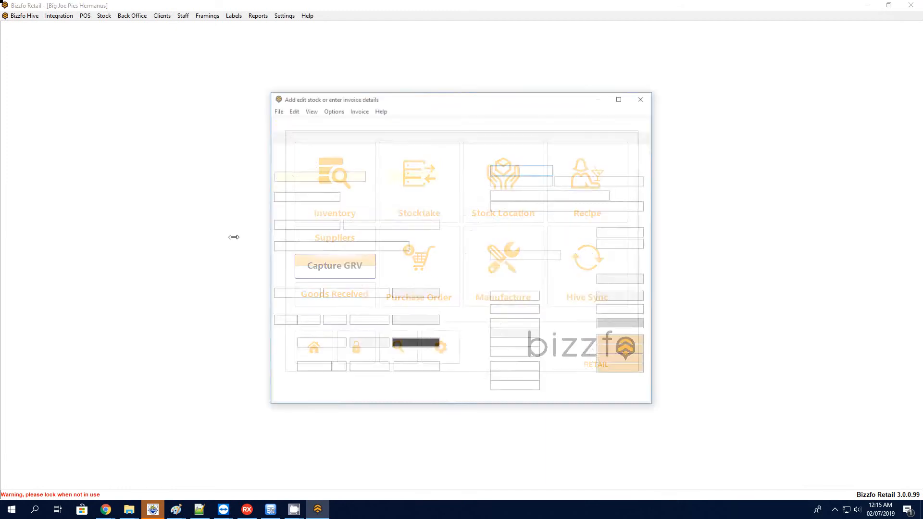
pyautogui.click(302, 196)
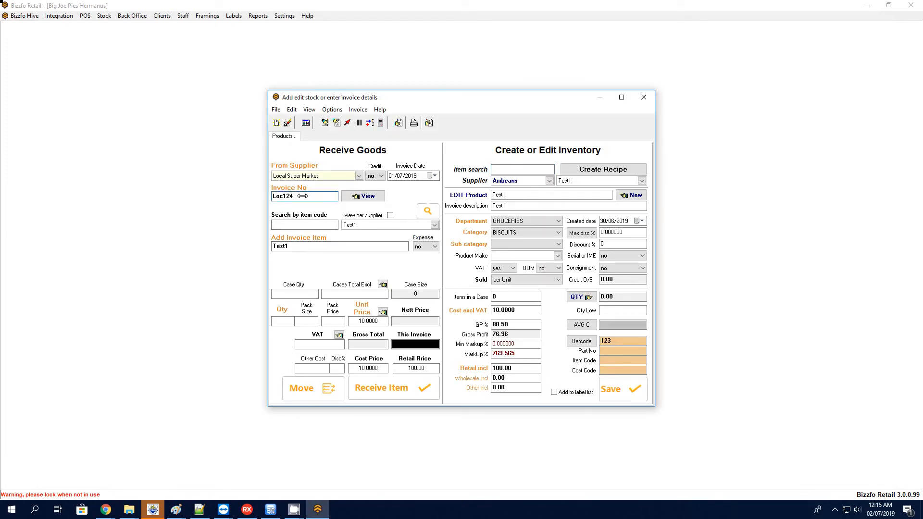
pyautogui.press('Return')
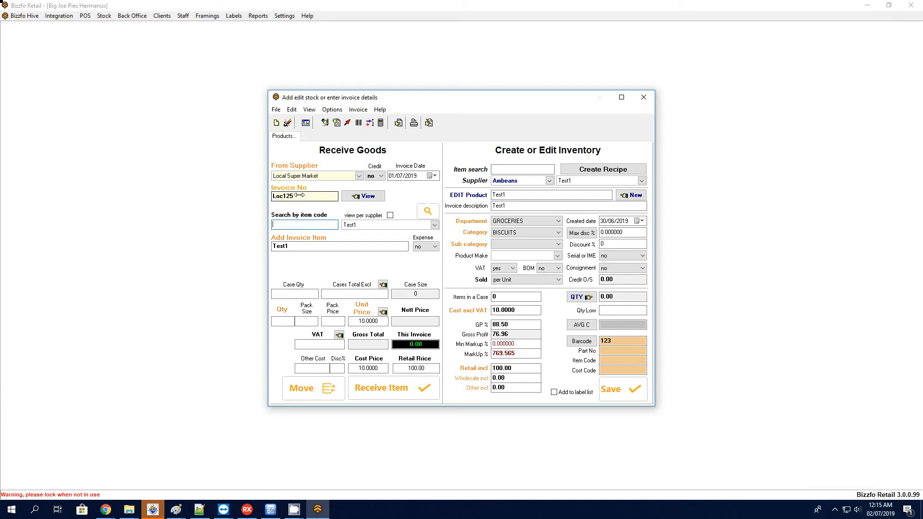
# - Receive 10 units of Test1 on the invoice
pyautogui.click(279, 322)
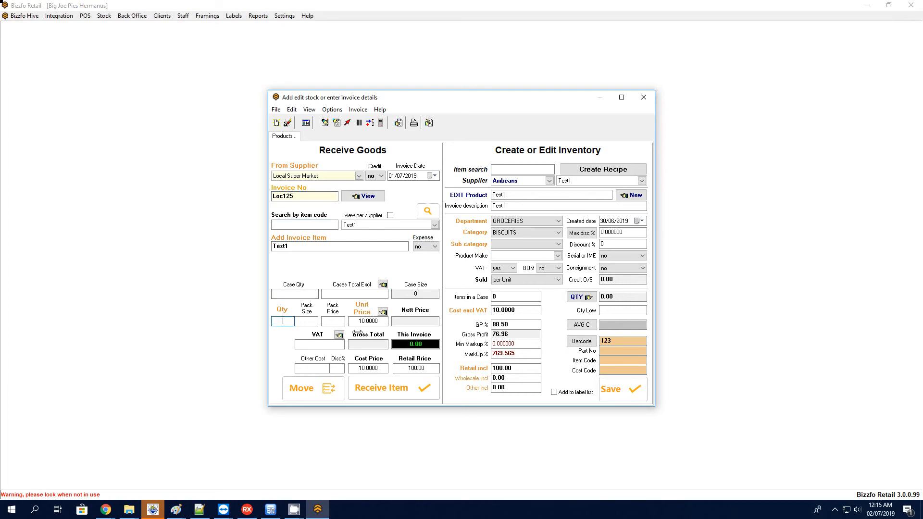
pyautogui.write('10')
pyautogui.press('Return')
pyautogui.press('Return')
# - Receive 15 units of Test2 on the same invoice
pyautogui.click(358, 225)
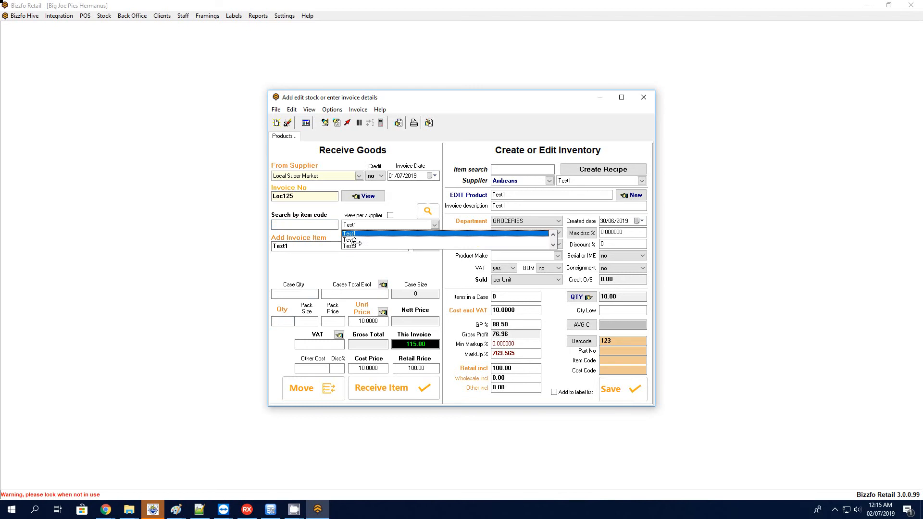
pyautogui.click(358, 239)
pyautogui.write('15')
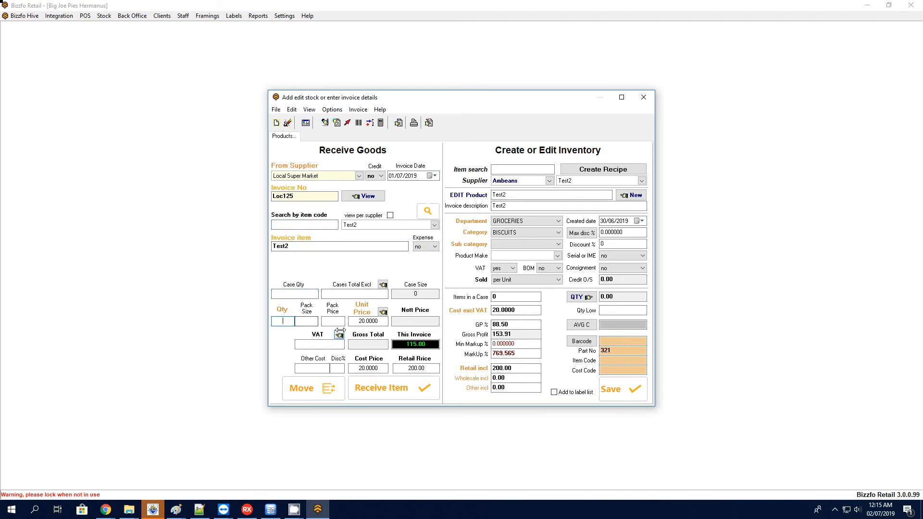
pyautogui.press('Return')
pyautogui.press('Return')
# - Receive 20 units of Test3 on the same invoice
pyautogui.click(382, 225)
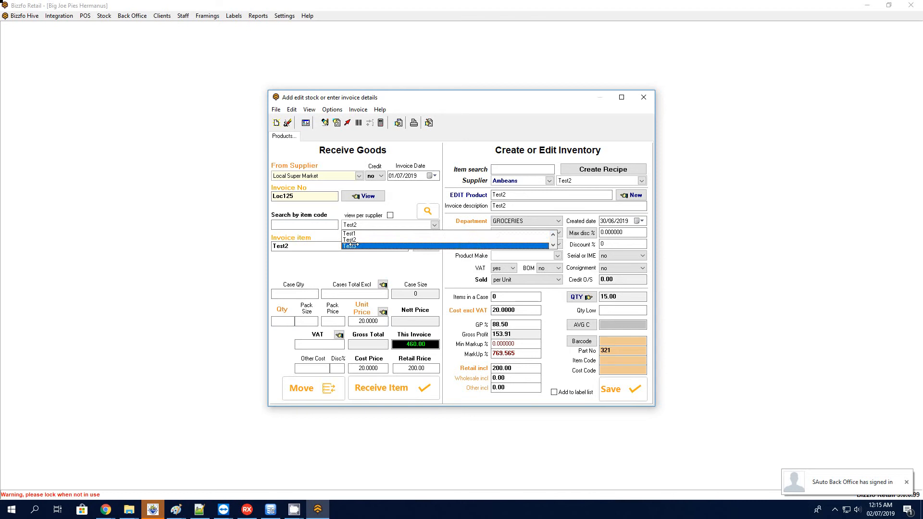
pyautogui.click(375, 245)
pyautogui.write('20')
pyautogui.press('Return')
pyautogui.press('Return')
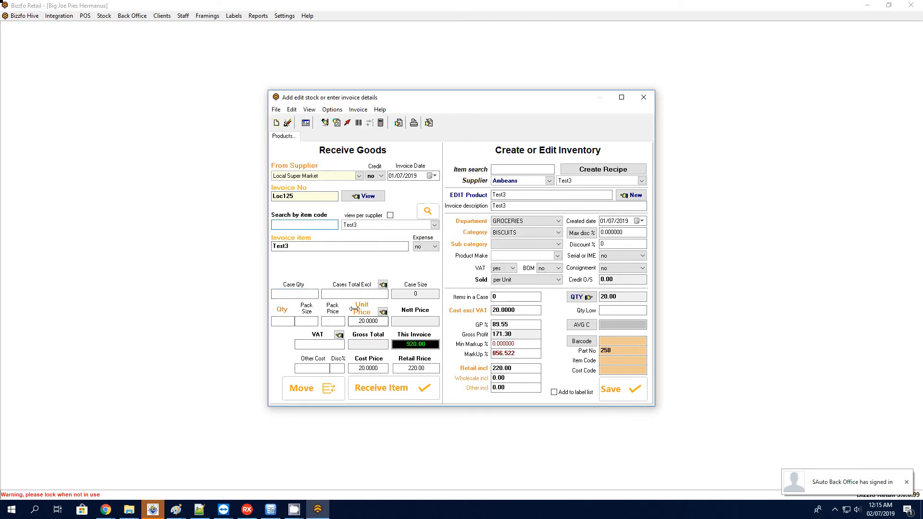
# - Move all GRV items from invoice Loc125 to a pending stock move list, keeping the suggested name and an empty note
pyautogui.click(295, 198)
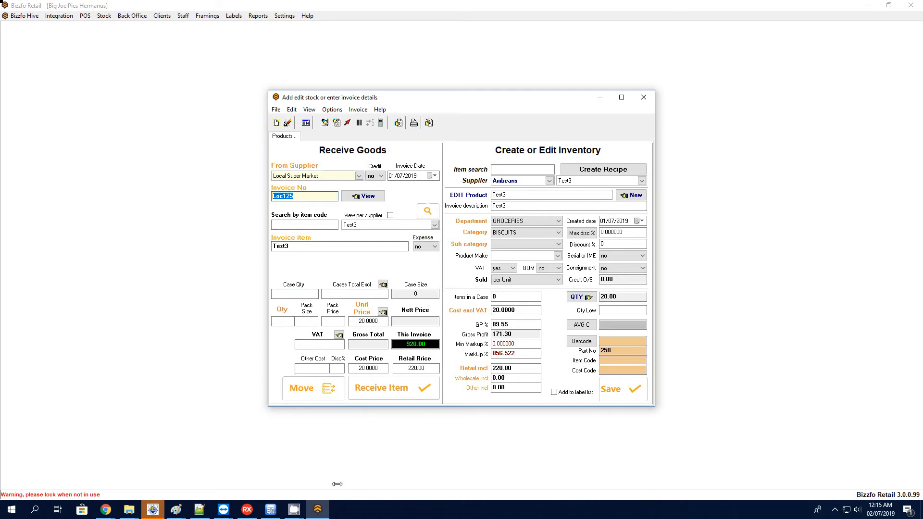
pyautogui.click(324, 392)
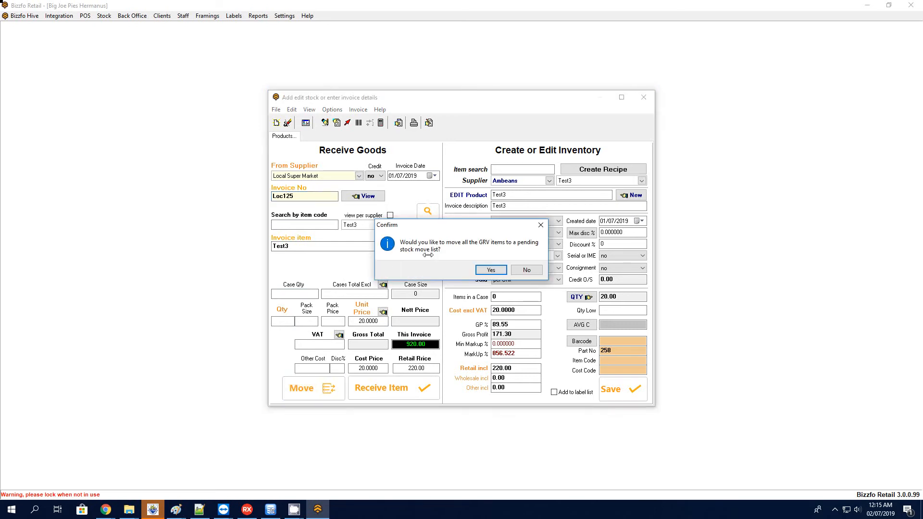
pyautogui.click(489, 270)
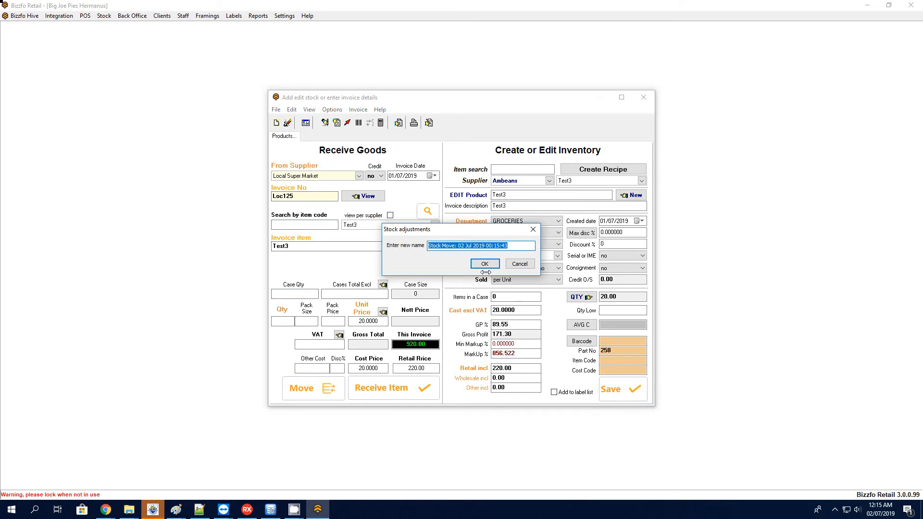
pyautogui.click(484, 264)
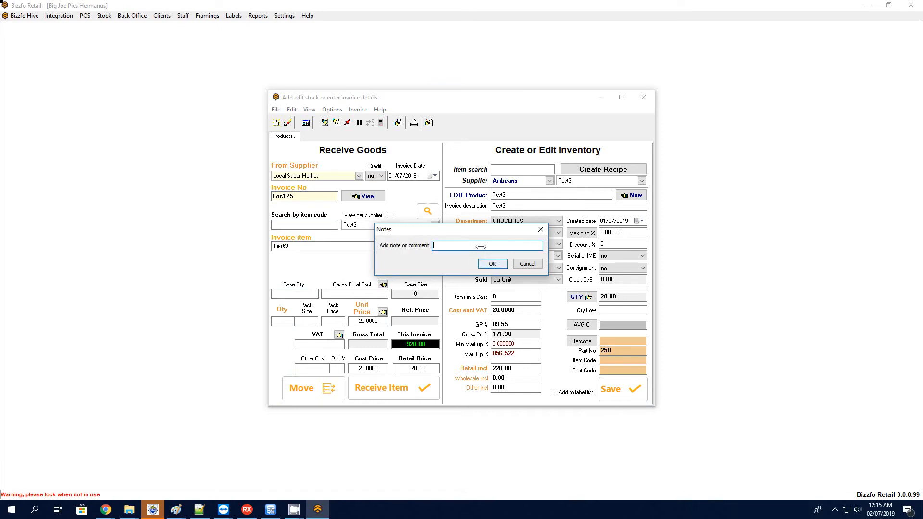
pyautogui.click(486, 267)
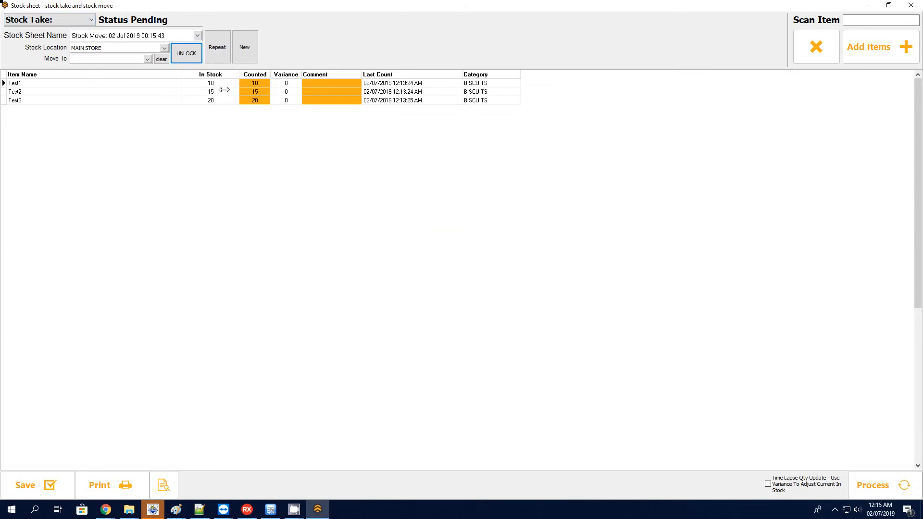
# - Set the stock sheet's move destination to BAR, with Stock Move as the sheet type
pyautogui.click(260, 83)
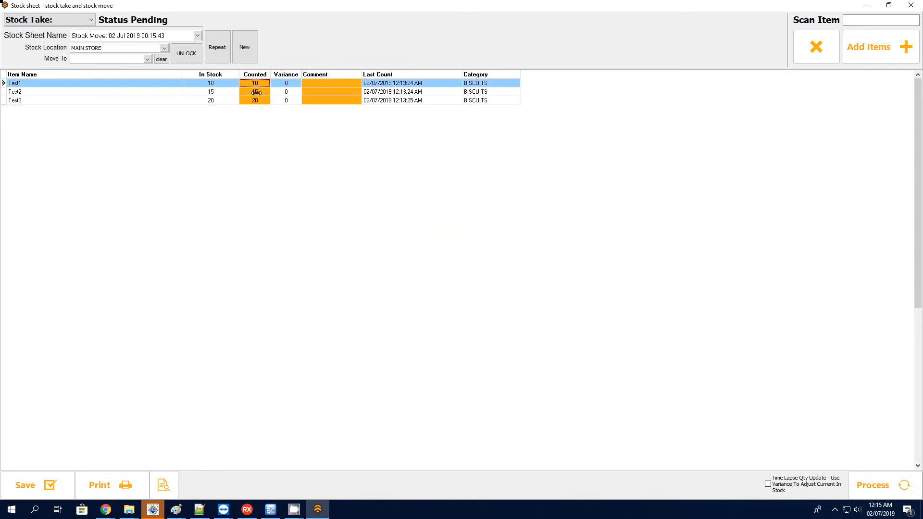
pyautogui.click(263, 83)
pyautogui.click(93, 60)
pyautogui.click(89, 67)
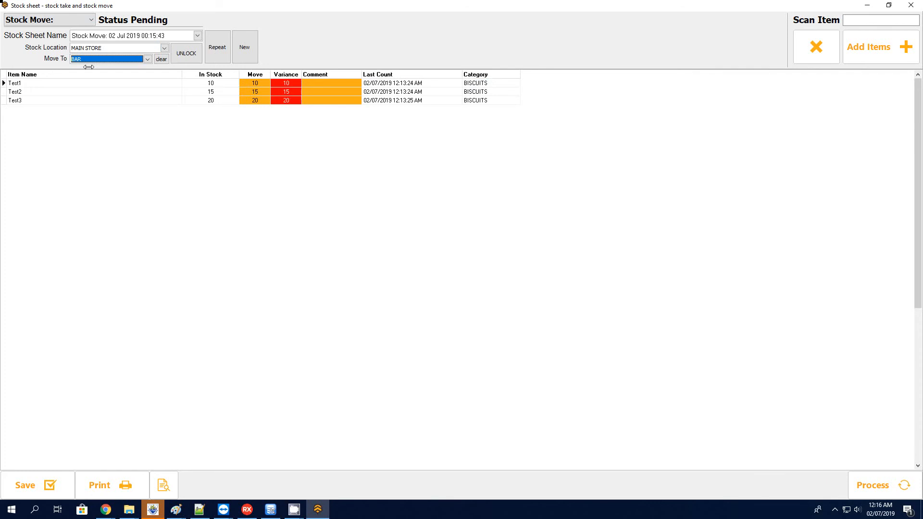
pyautogui.click(41, 24)
pyautogui.click(48, 40)
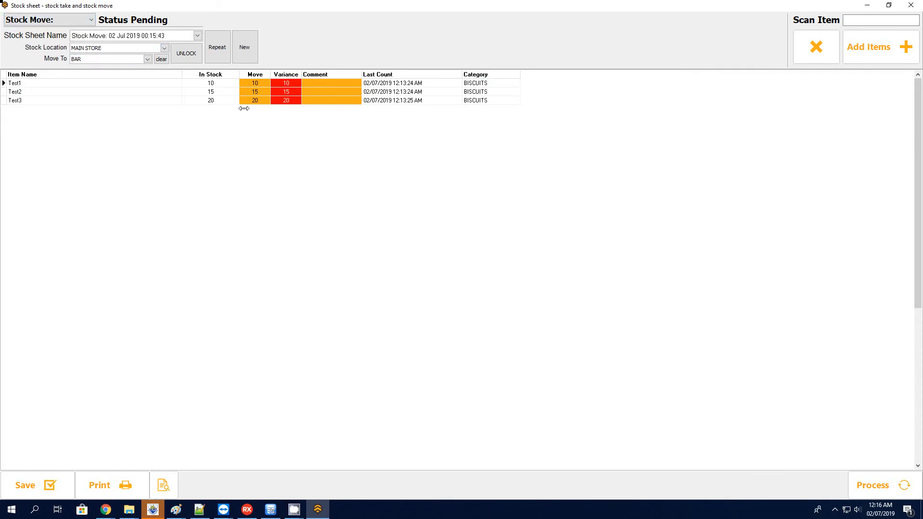
# - Process the stock move to BAR, decline the follow-up prompt, and close the stock sheet
pyautogui.click(879, 476)
pyautogui.click(479, 270)
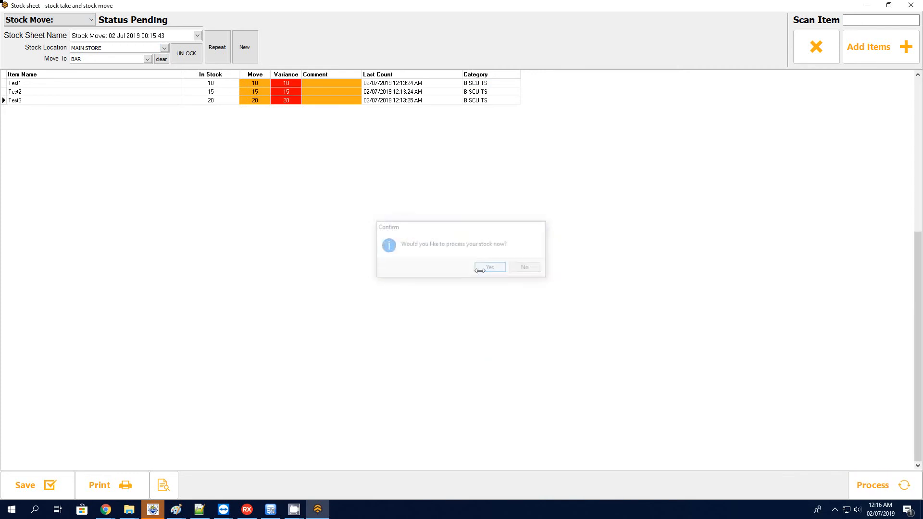
pyautogui.click(525, 267)
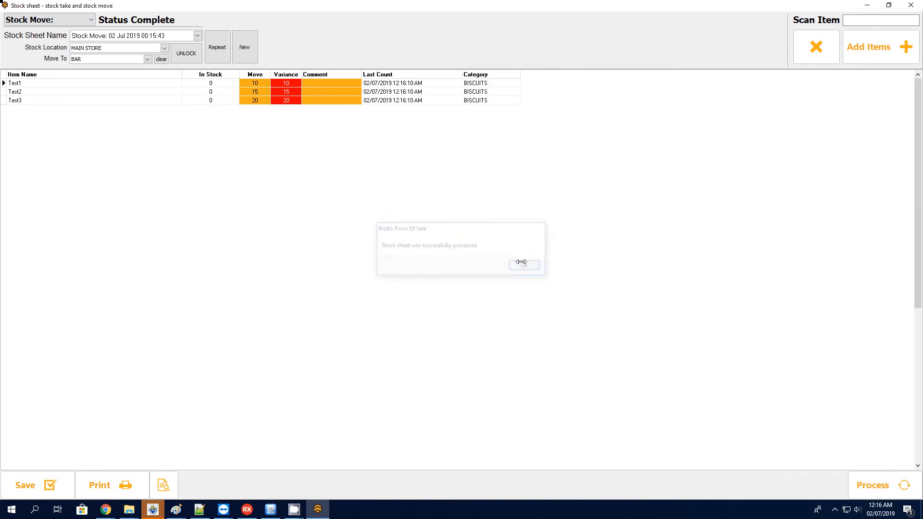
pyautogui.click(910, 5)
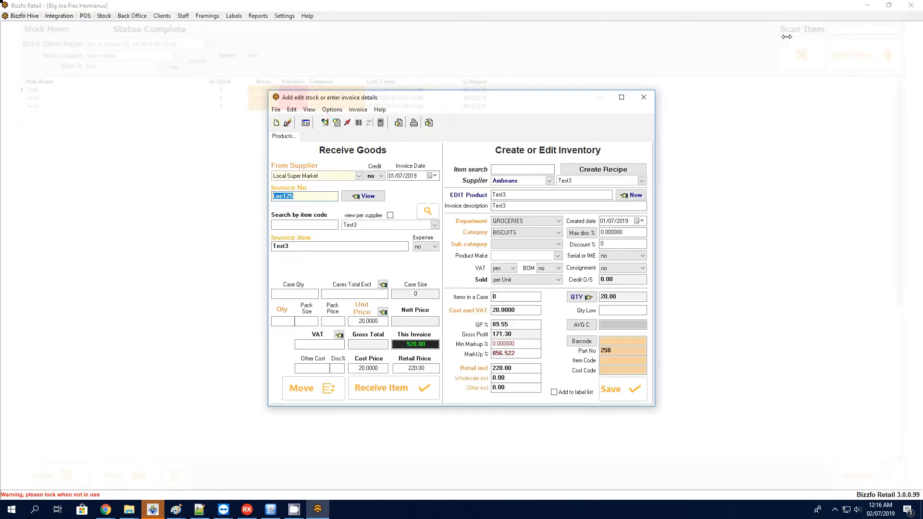
# - Close the goods receiving window and check the location quantities of Test1 and Test2 in the inventory
pyautogui.click(649, 96)
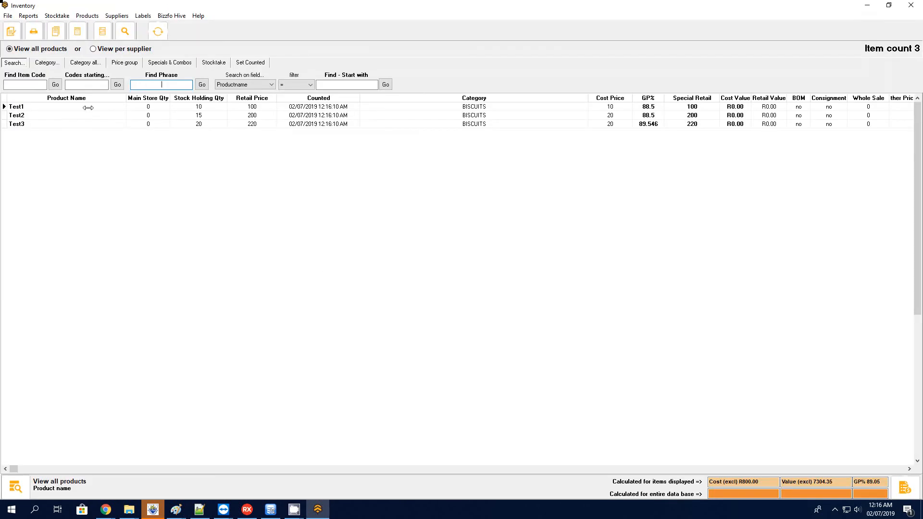
pyautogui.click(131, 109)
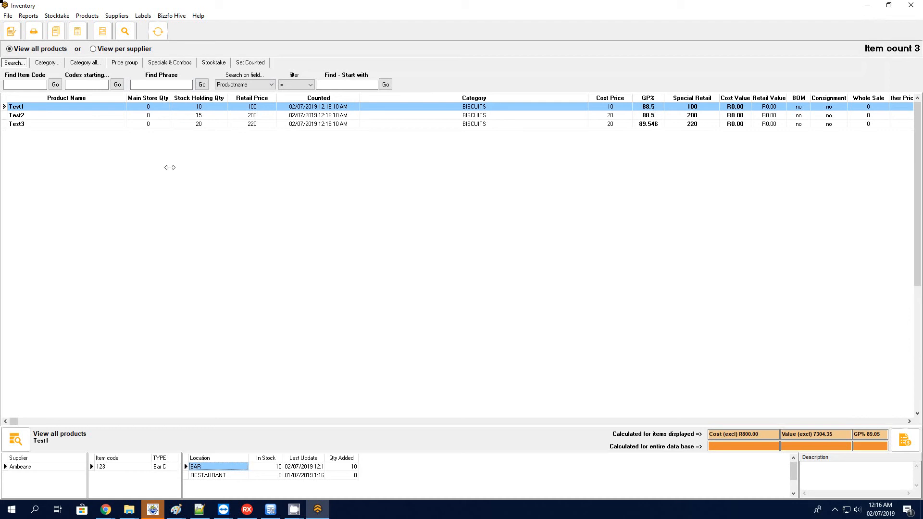
pyautogui.click(36, 115)
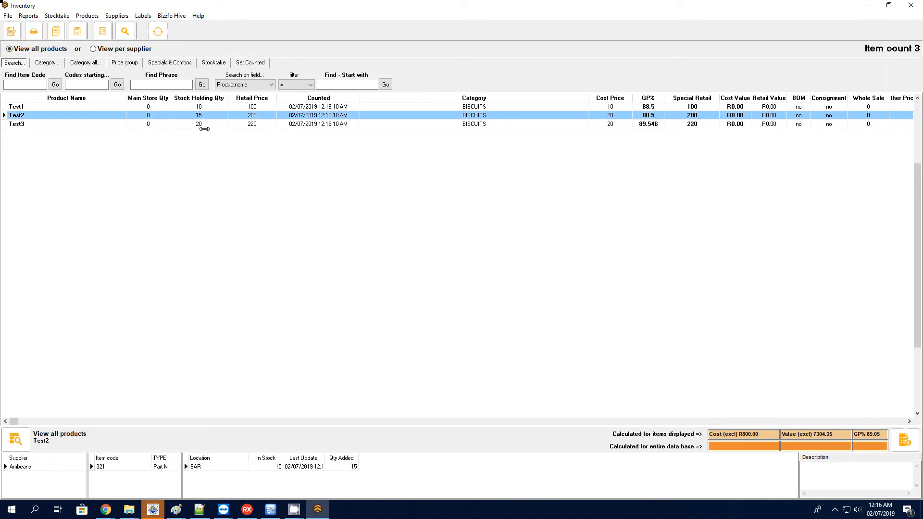
# - Create a new stock sheet from the inventory's stocktake section, keeping the suggested name
pyautogui.click(212, 64)
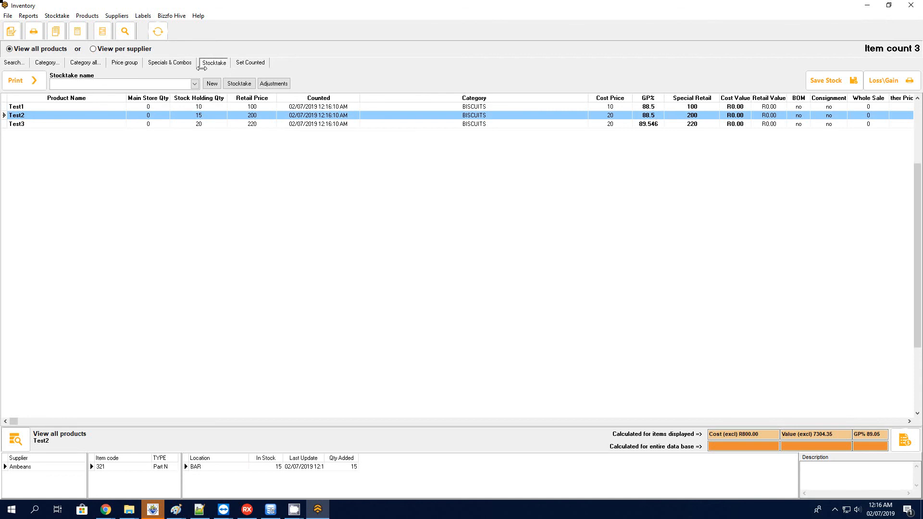
pyautogui.click(239, 84)
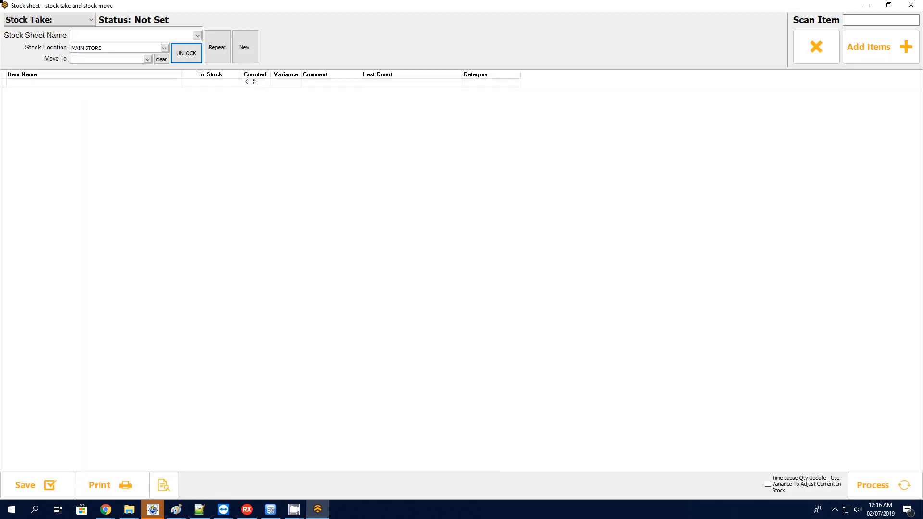
pyautogui.click(244, 47)
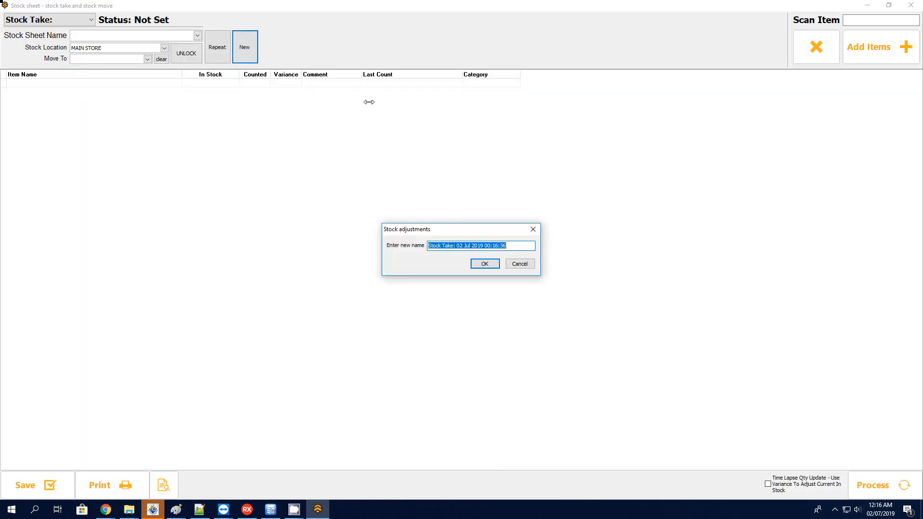
pyautogui.click(484, 265)
pyautogui.click(485, 264)
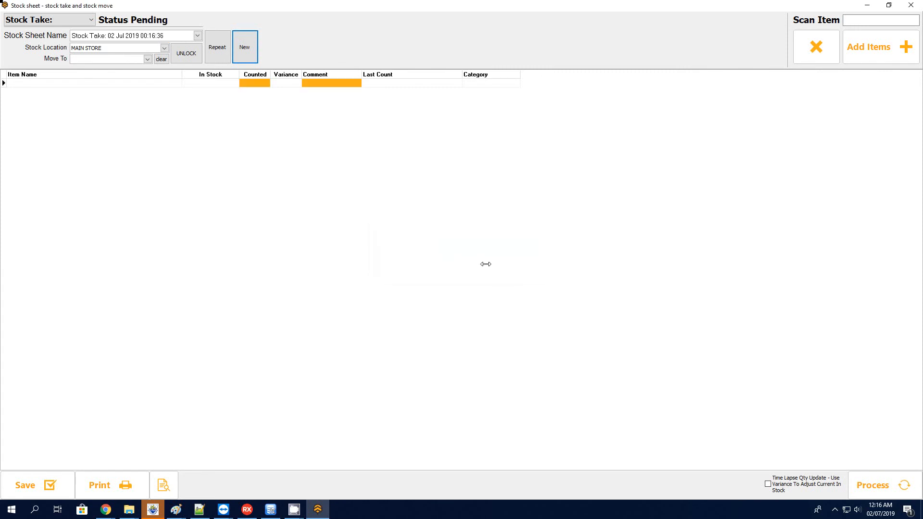
# - Set the new stock sheet's stock location to BAR and its move destination to MAIN STORE
pyautogui.click(105, 47)
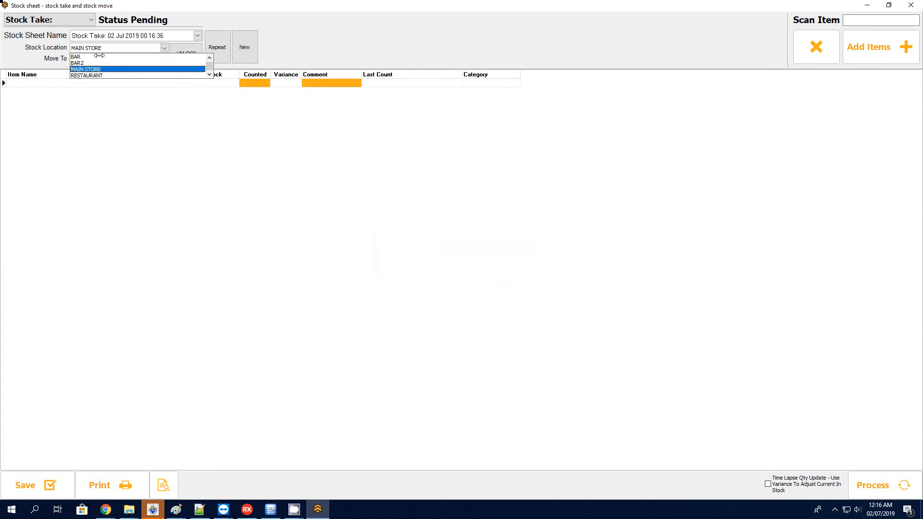
pyautogui.click(99, 56)
pyautogui.click(98, 59)
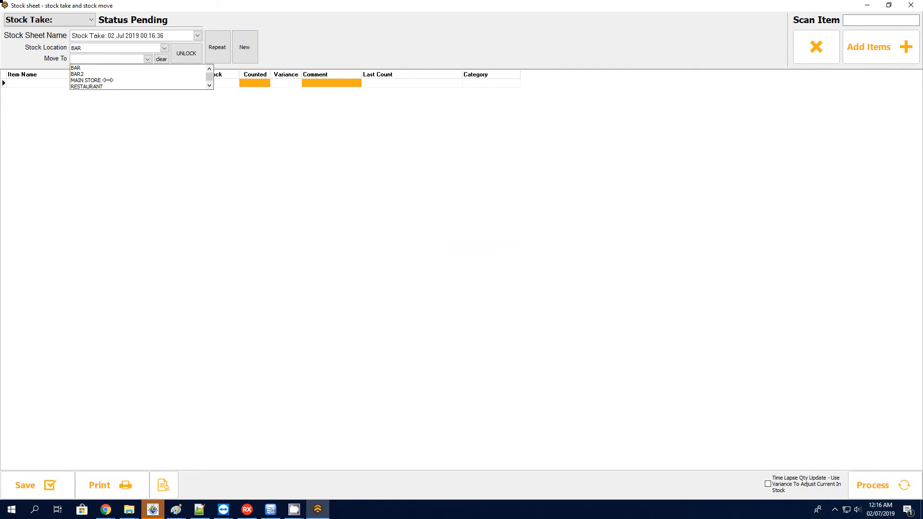
pyautogui.click(87, 80)
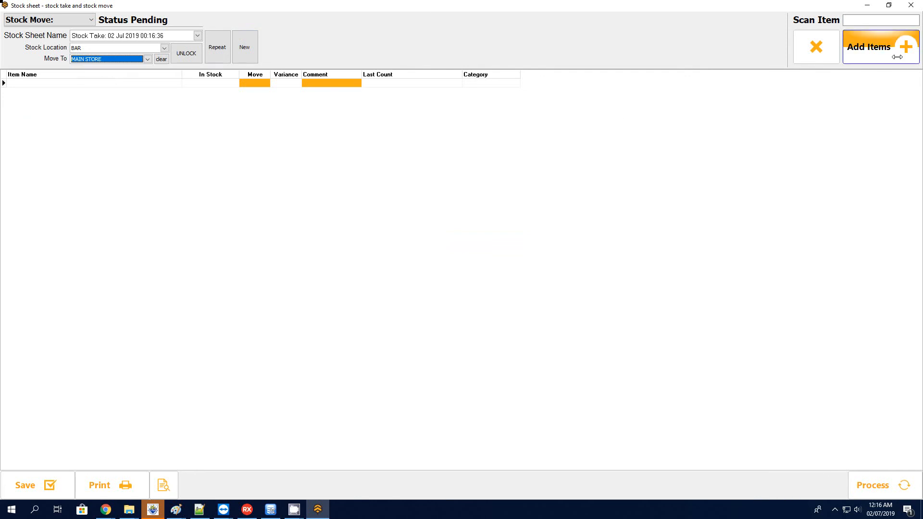
# - Add the item with code 123 to the stock move with a quantity of 10
pyautogui.click(884, 22)
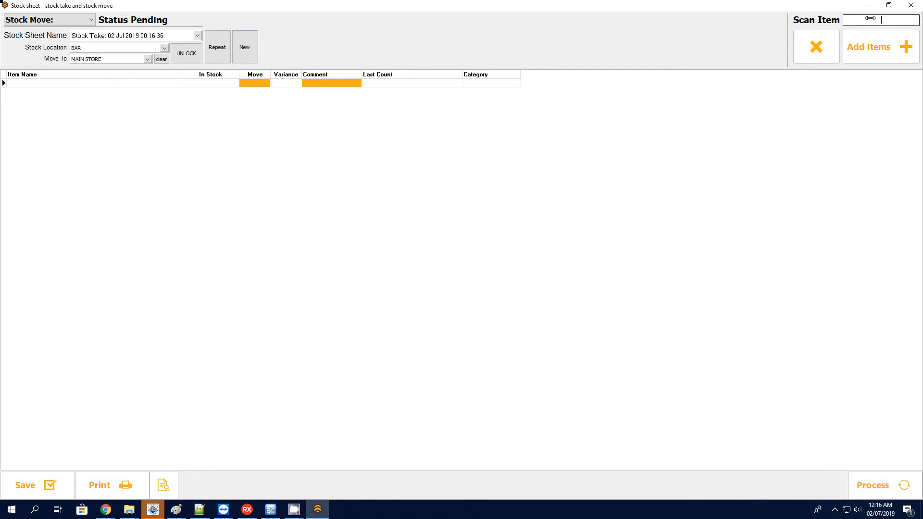
pyautogui.click(895, 37)
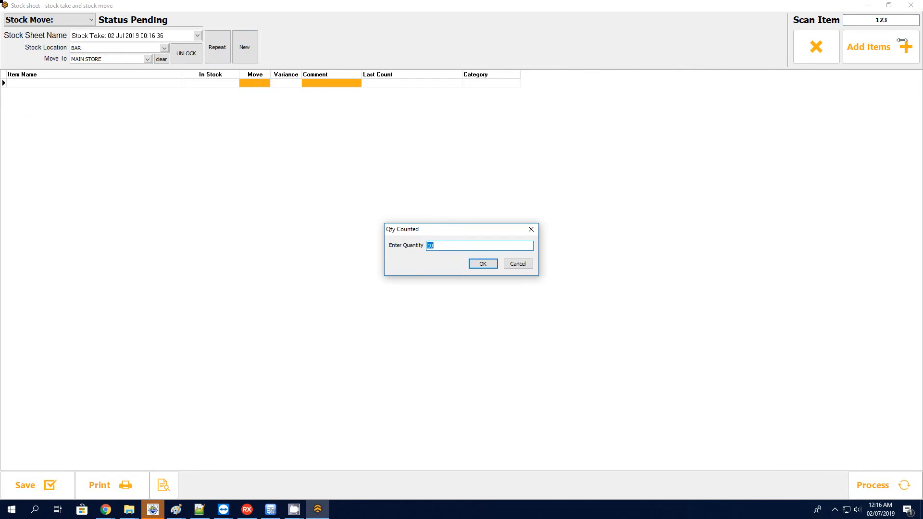
pyautogui.click(482, 264)
# - Find Test2 and Test3, add both to the stock move with quantities 15 and 20, and close the product search
pyautogui.click(873, 37)
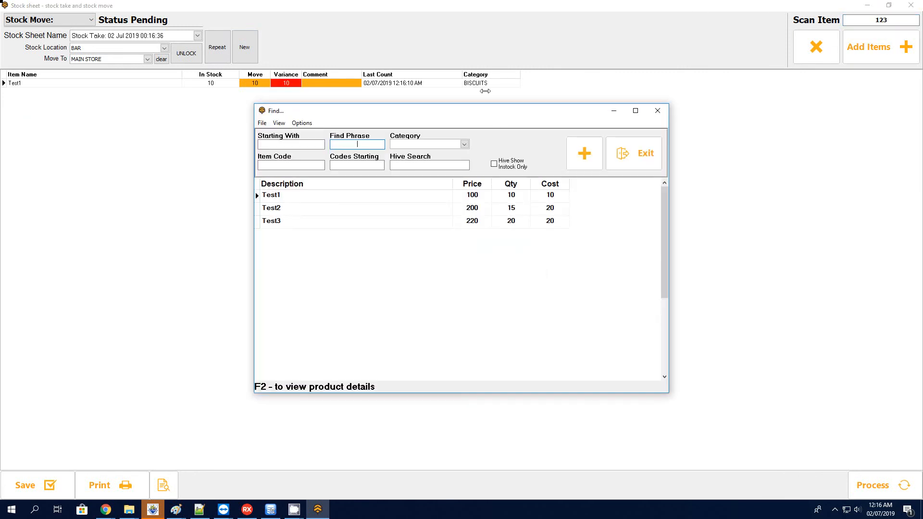
pyautogui.keyDown('ctrl'); pyautogui.click(304, 208); pyautogui.keyUp('ctrl')
pyautogui.keyDown('ctrl'); pyautogui.click(301, 225); pyautogui.keyUp('ctrl')
pyautogui.click(583, 153)
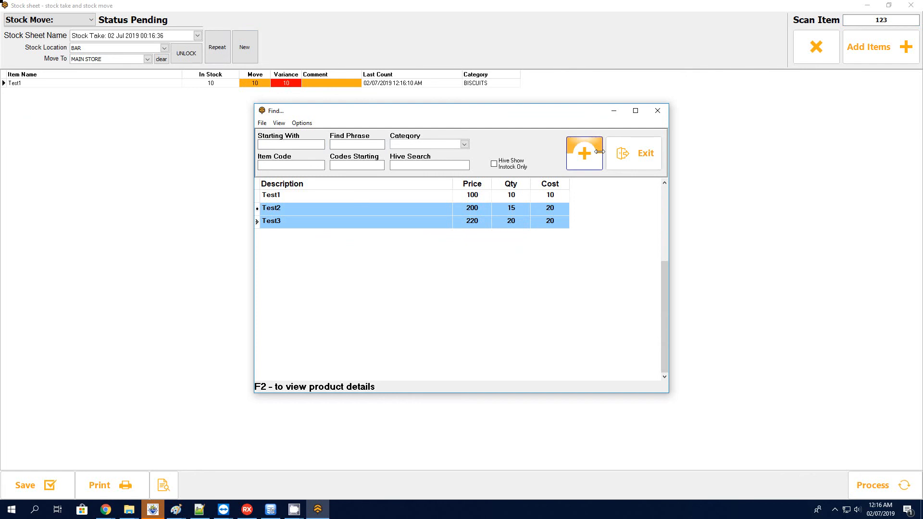
pyautogui.click(490, 268)
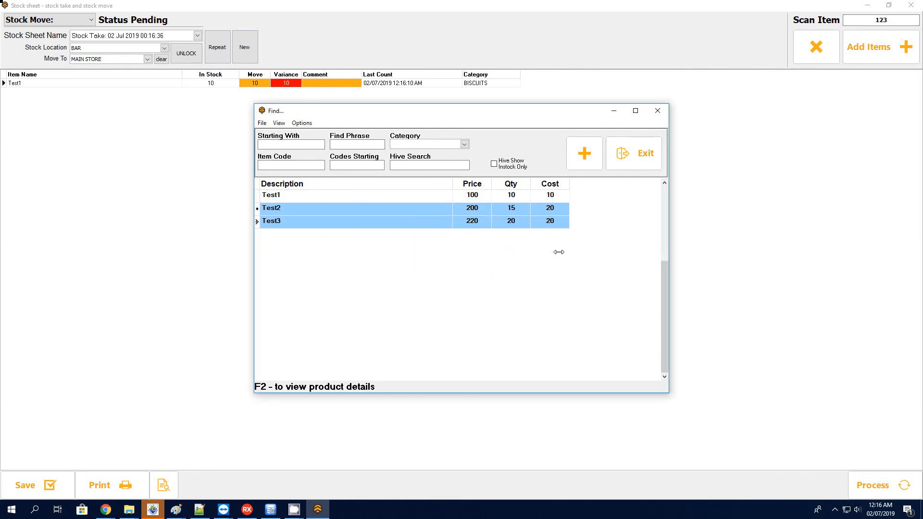
pyautogui.click(642, 154)
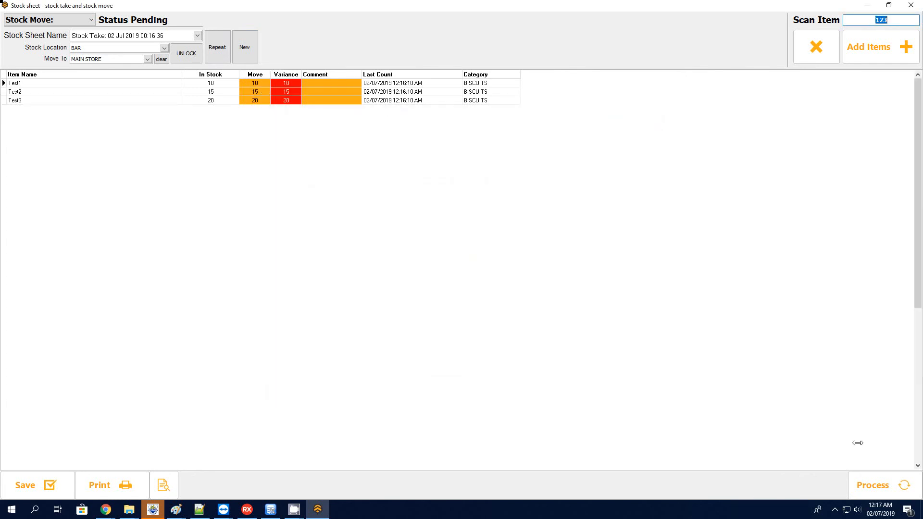
# - Process the stock move from BAR to MAIN STORE, acknowledge the result, and close the stock sheet
pyautogui.click(884, 484)
pyautogui.click(490, 268)
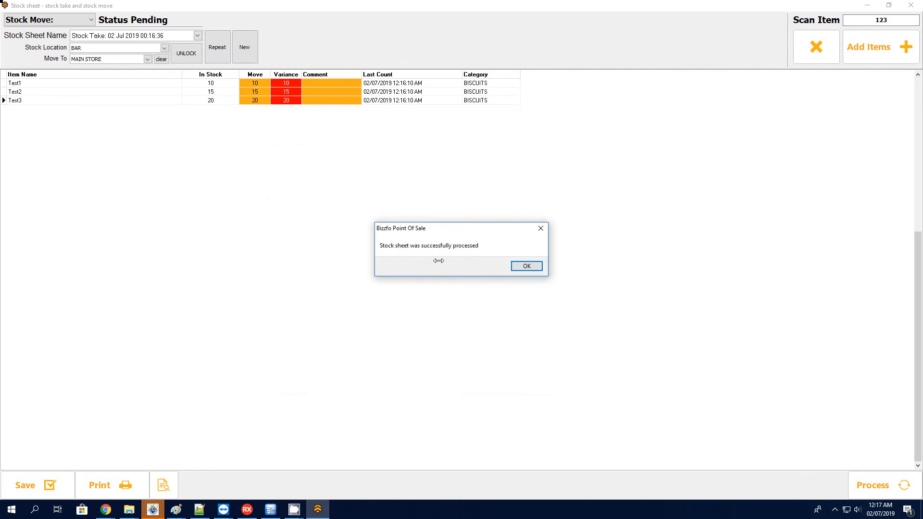
pyautogui.click(527, 267)
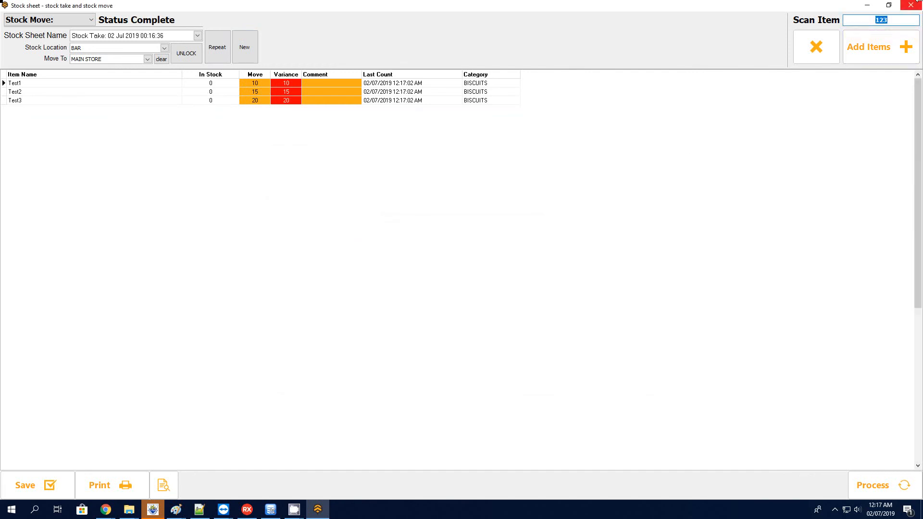
pyautogui.click(915, 4)
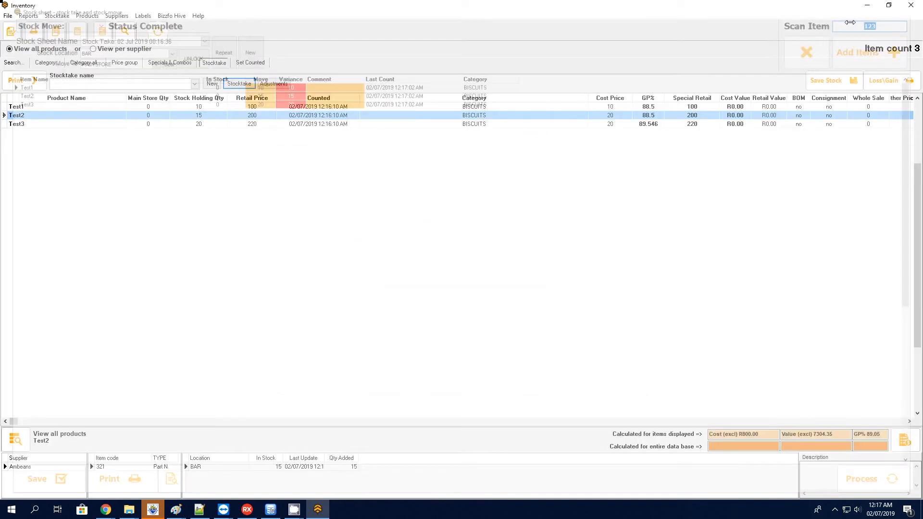
# - Check Test1's main store quantity and its stock at the BAR location in the inventory
pyautogui.click(157, 106)
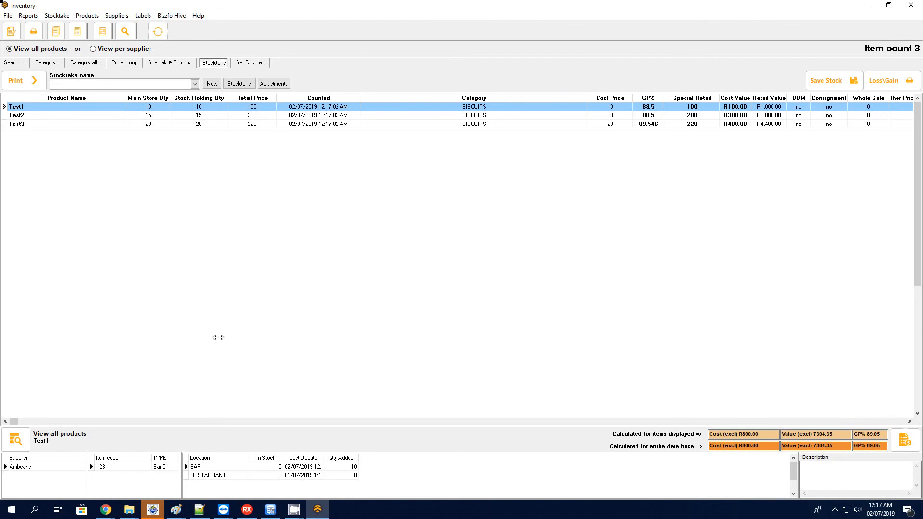
pyautogui.click(245, 476)
pyautogui.click(264, 467)
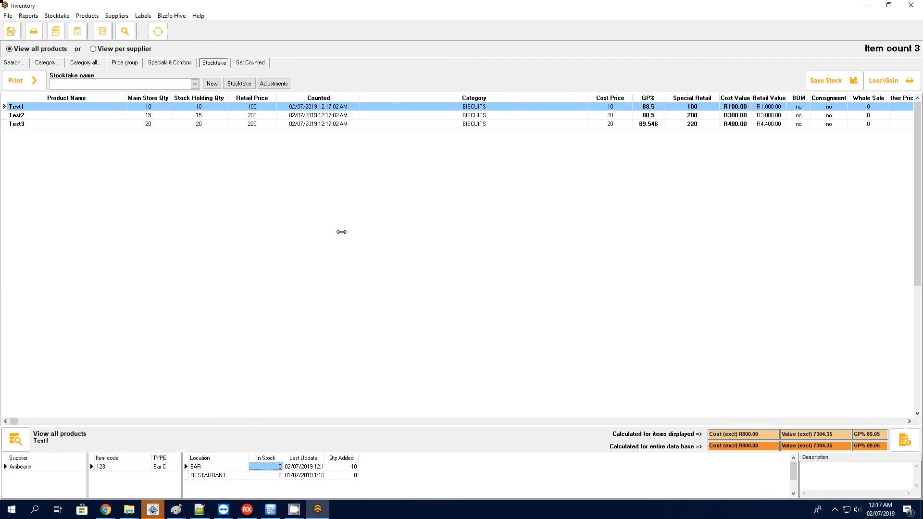